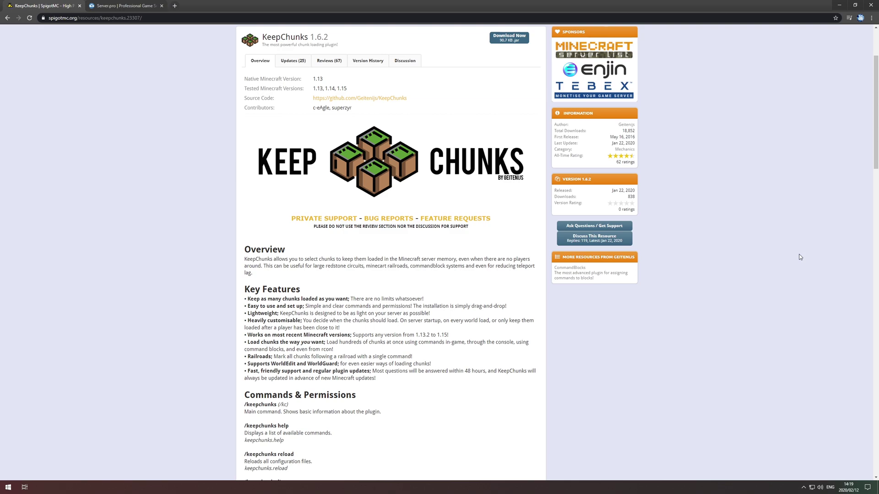
- Leave the KeepChunks 1.6.2 SpigotMC page and go to the Server.pro server dashboard
click(126, 6)
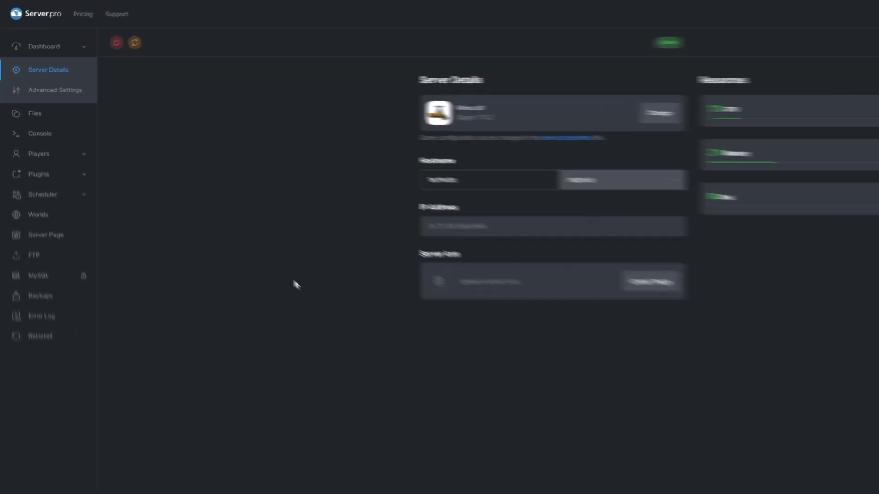
- Install the latest Spigot KeepChunks plugin from Server.pro's plugin browser and restart the server
click(62, 180)
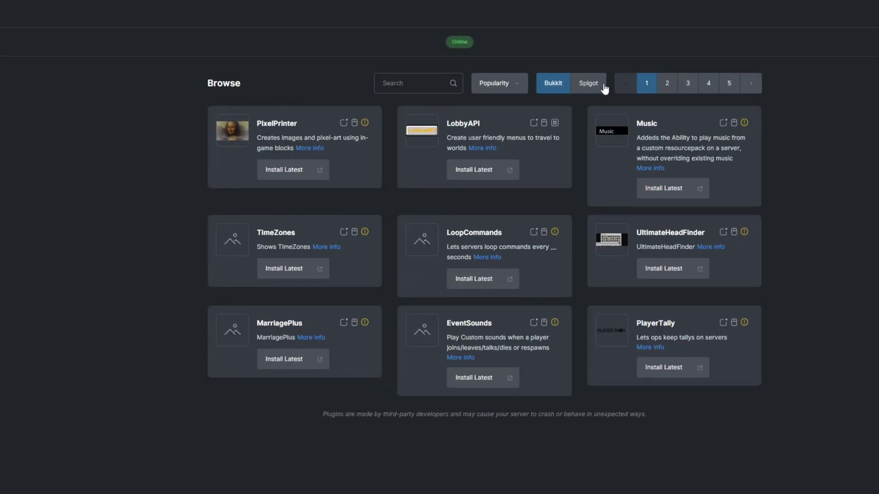
click(822, 85)
click(417, 87)
text(KeepChunk)
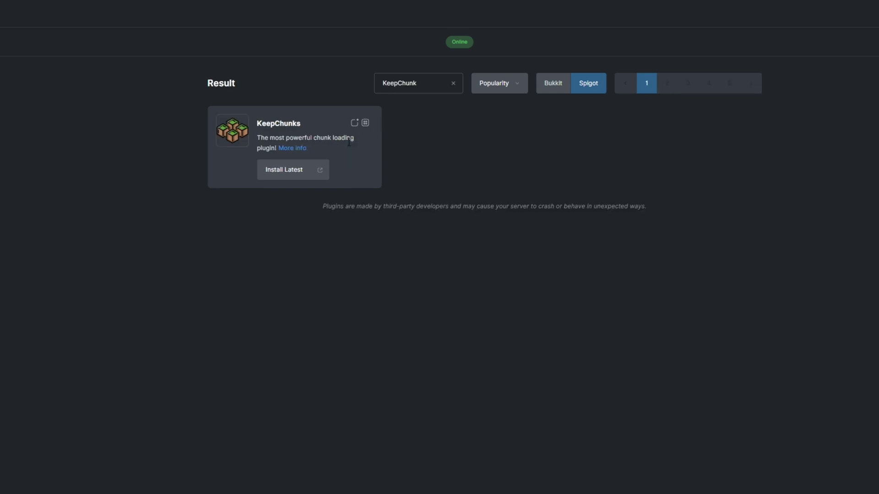
click(293, 169)
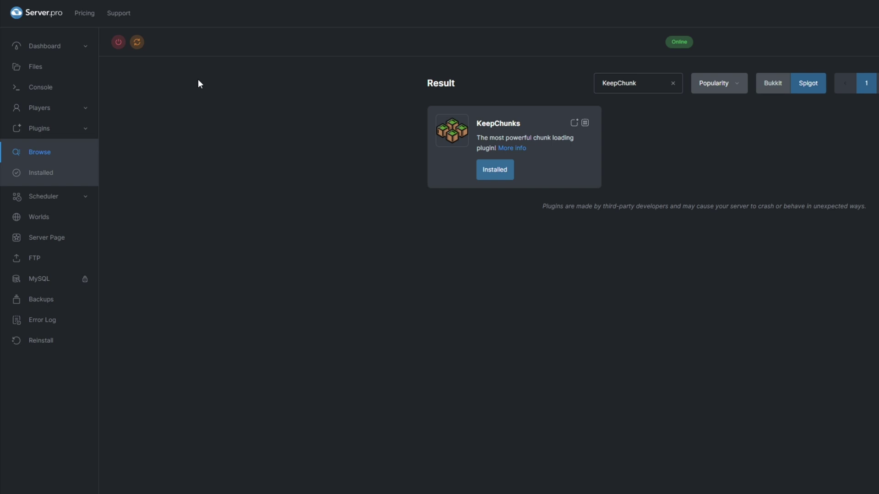
click(136, 45)
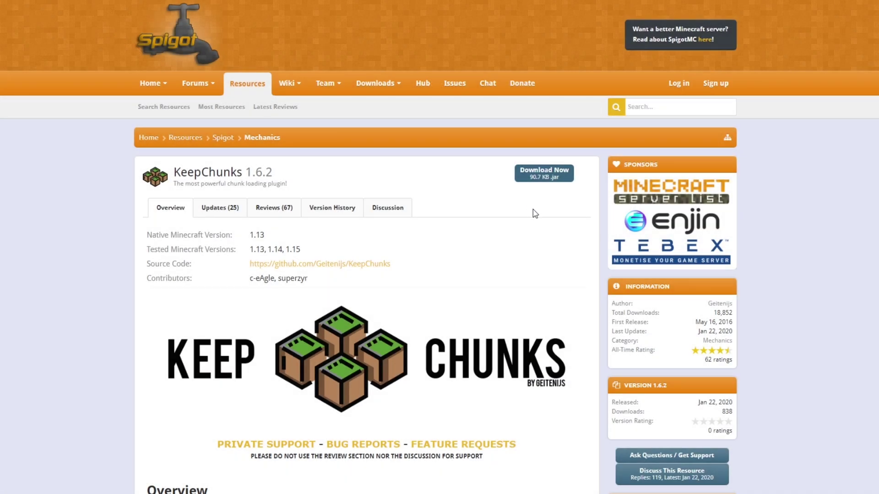
- Request the KeepChunks 1.6.2 jar download from its SpigotMC page
click(545, 174)
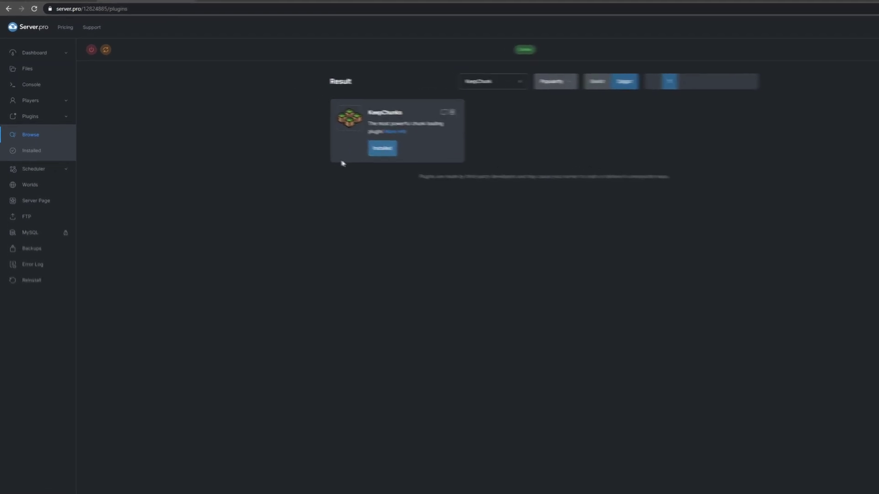
- Show installed plugins: KeepChunks-v1.6.2, worldedit-bukkit-7.1.0 and worldguard-bukkit-7.0.2
click(40, 176)
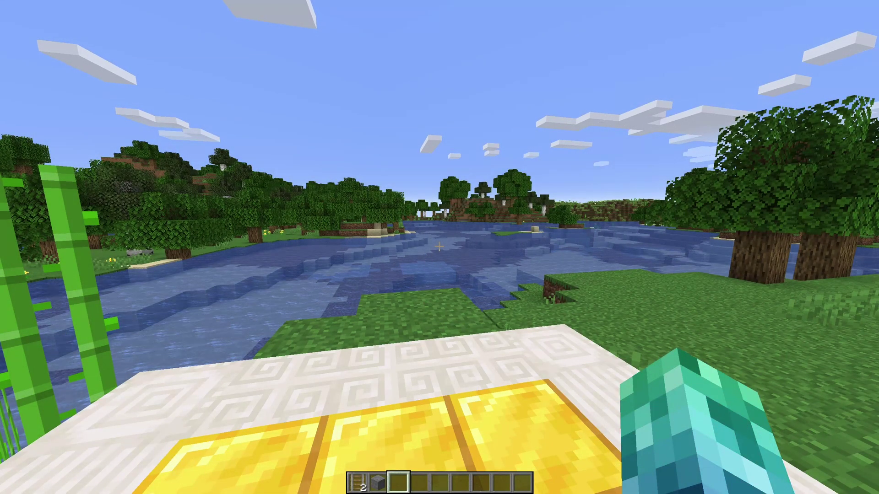
- Run /kc help to list the KeepChunks commands, review chat, then show chunk borders
text(/keepchunks)
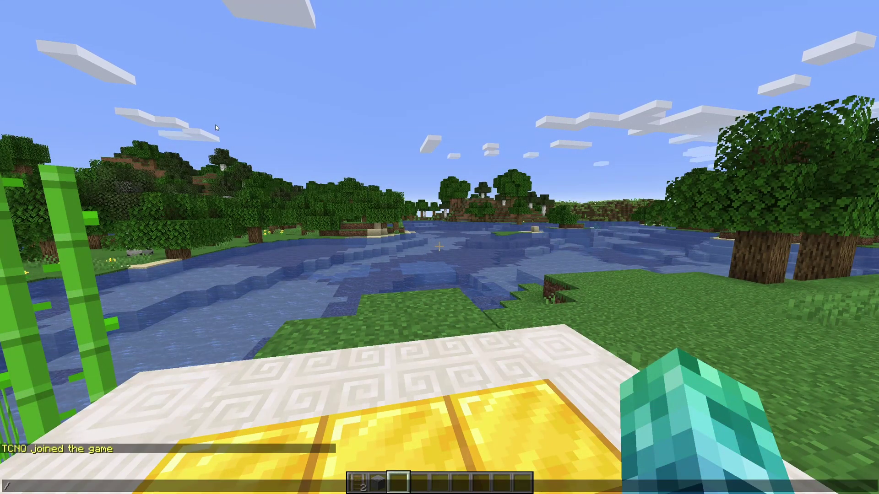
key(BackSpace)
key(BackSpace)
key(BackSpace)
key(BackSpace)
key(BackSpace)
key(BackSpace)
key(BackSpace)
key(BackSpace)
key(BackSpace)
key(BackSpace)
text(c help)
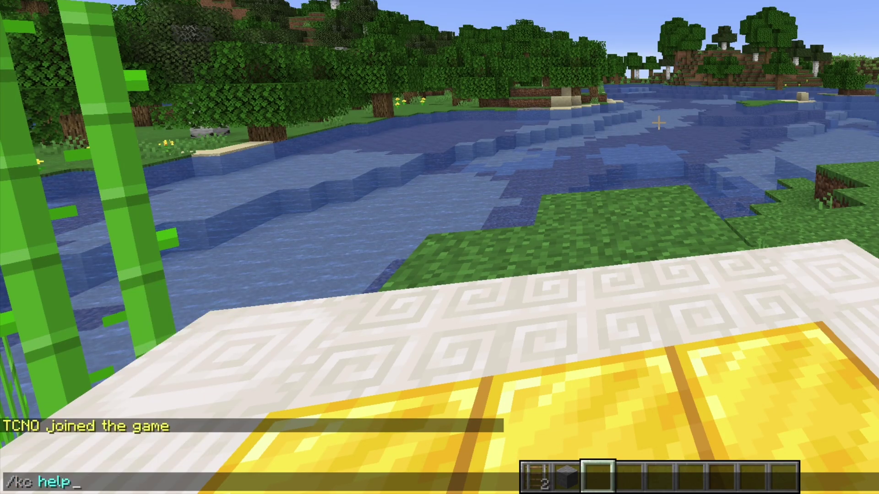
key(Return)
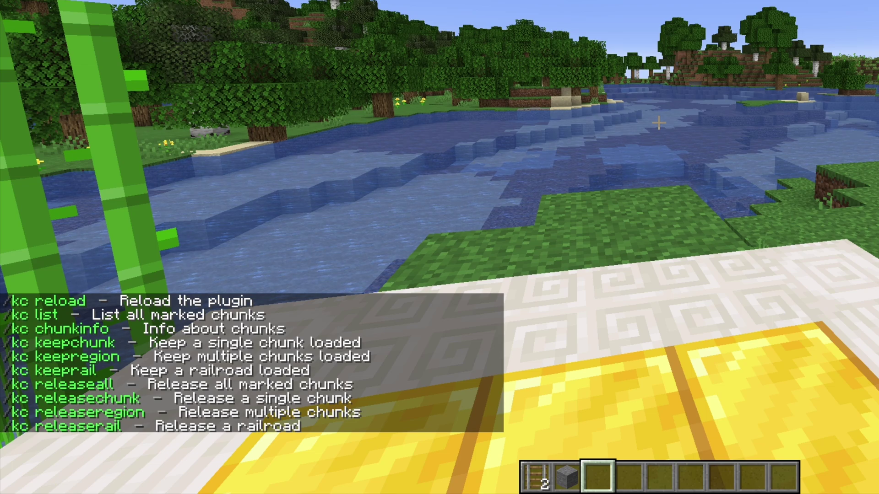
key(t)
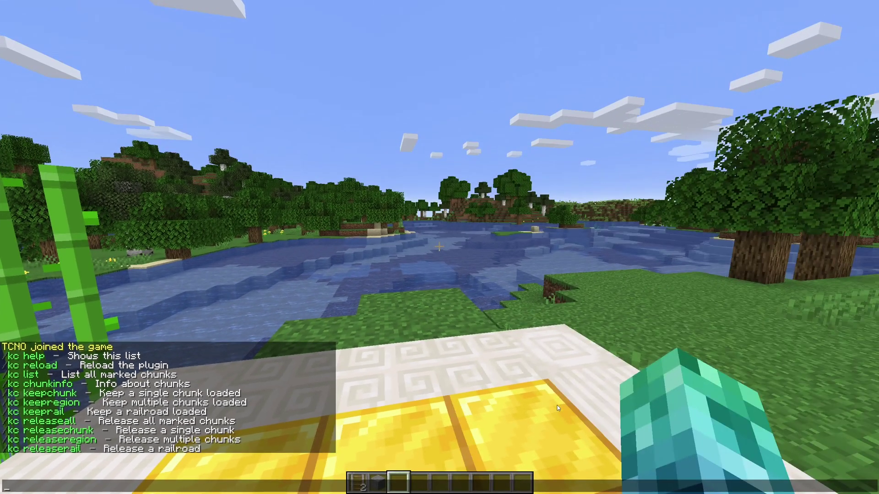
key(Escape)
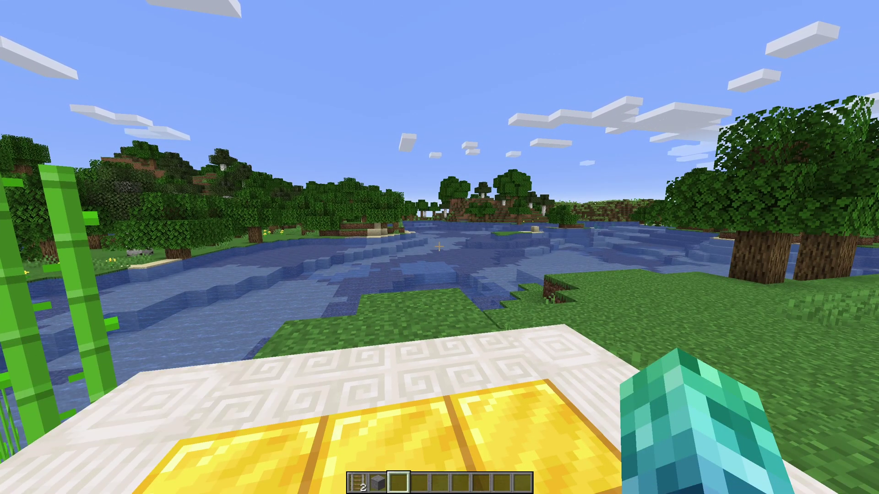
key(F3+g)
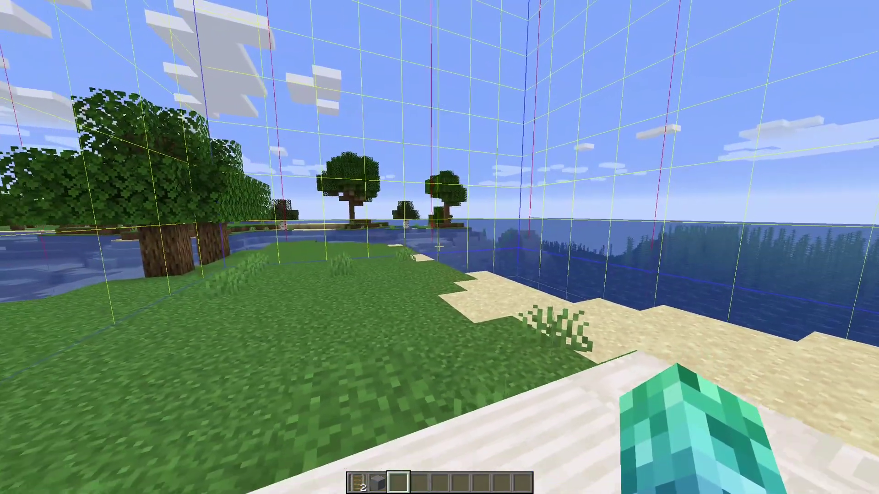
- Mark the current chunk (68,5) in 'world' to stay loaded with /kc keepchunk current
key(slash)
text(kc keepchunk)
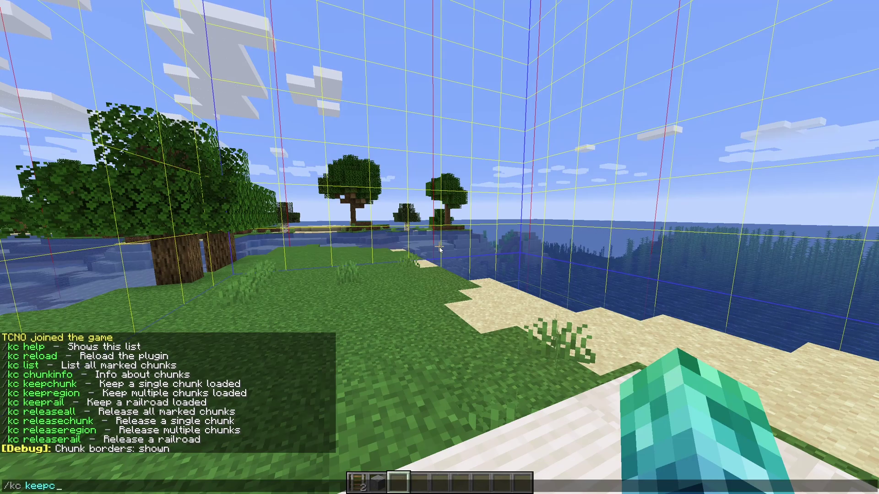
text( current)
key(Return)
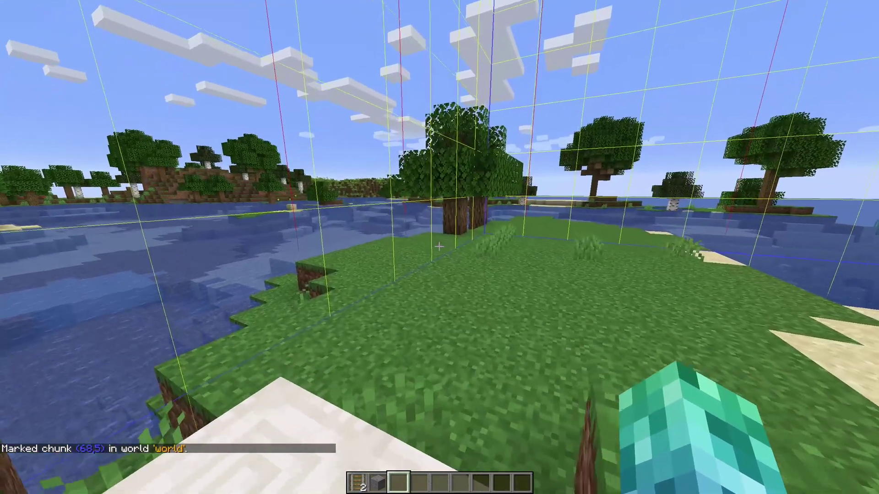
- Run /kc keepchunk without arguments to display its coords/current usage syntax
key(slash)
text(kc )
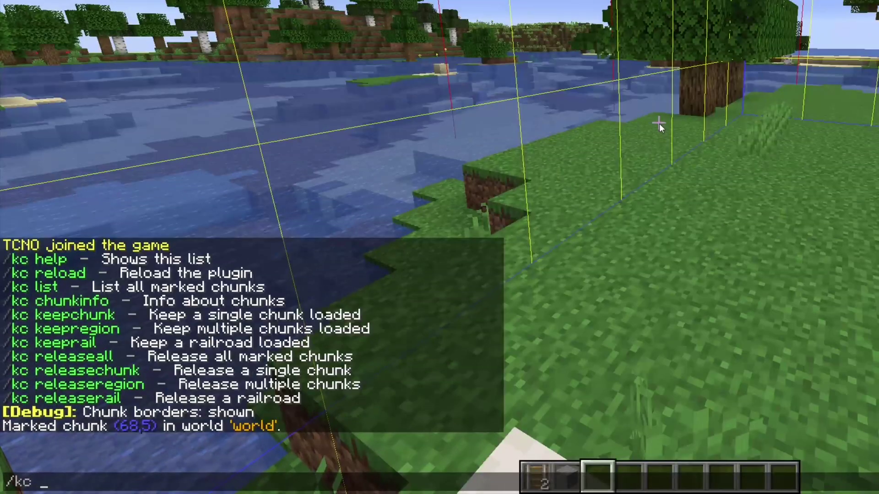
text(keepchunk)
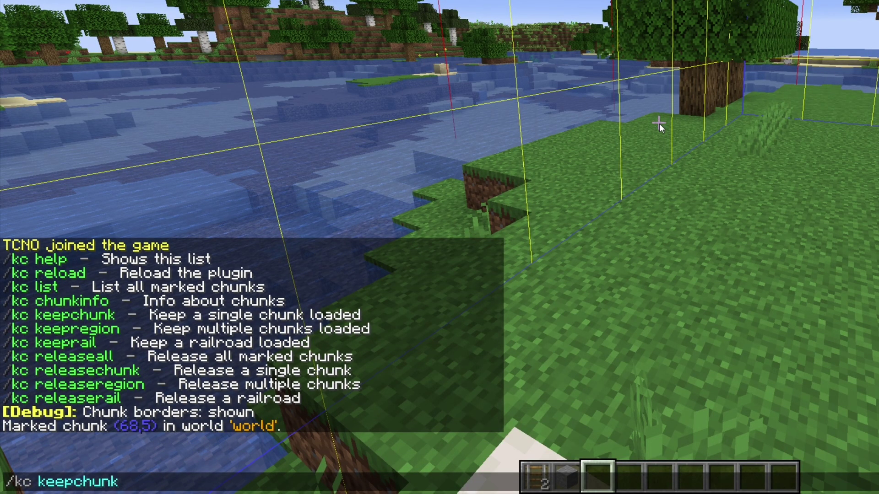
key(Return)
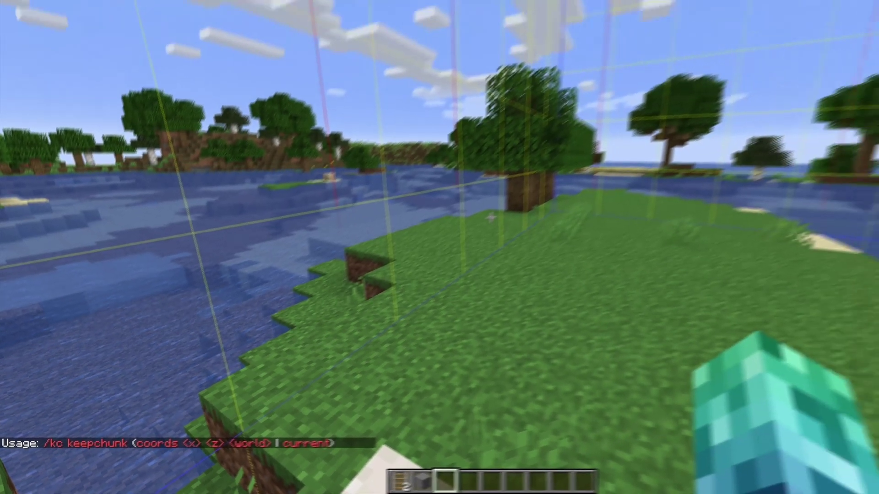
- Show the F3 debug overlay and walk from the marked chunk into neighbouring chunk 68 4
key(F3)
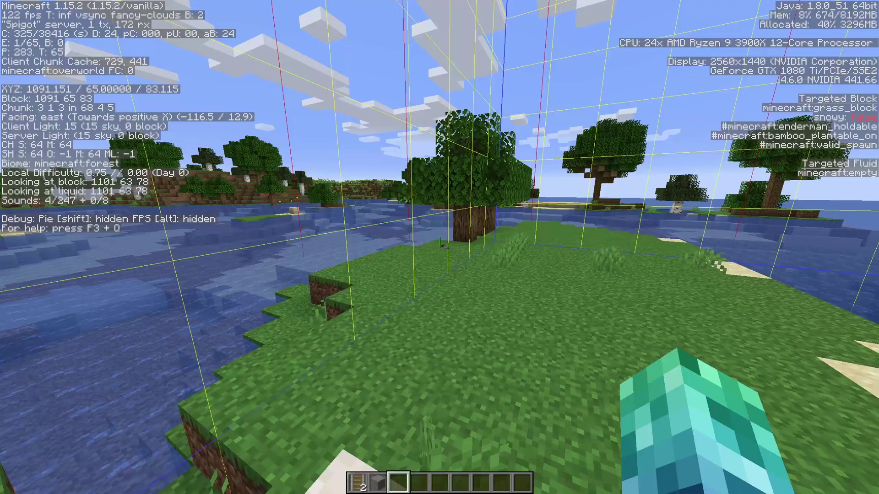
key(w)
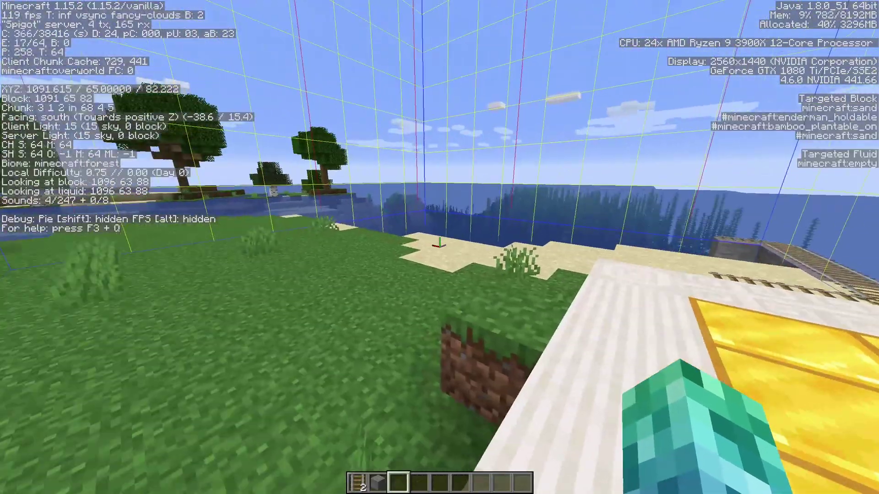
key(w)
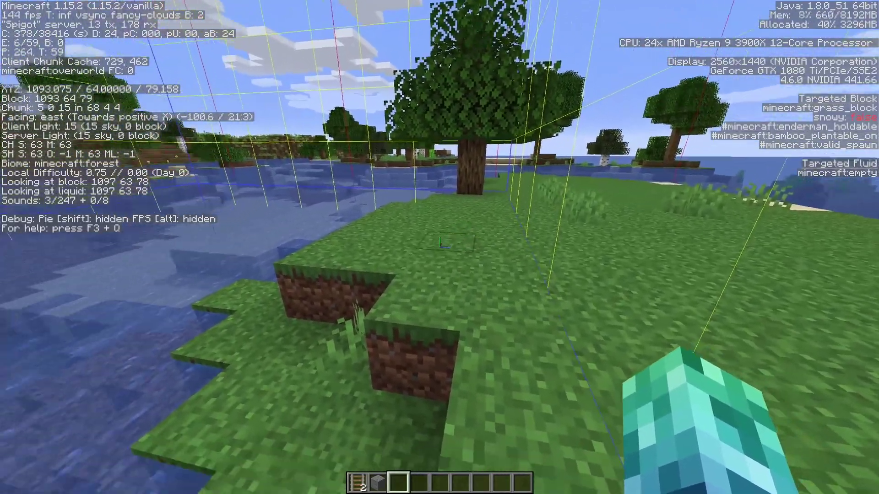
- Step back onto the platform and mark chunk (68,4) in 'world' with /kc keepchunk coords
key(s)
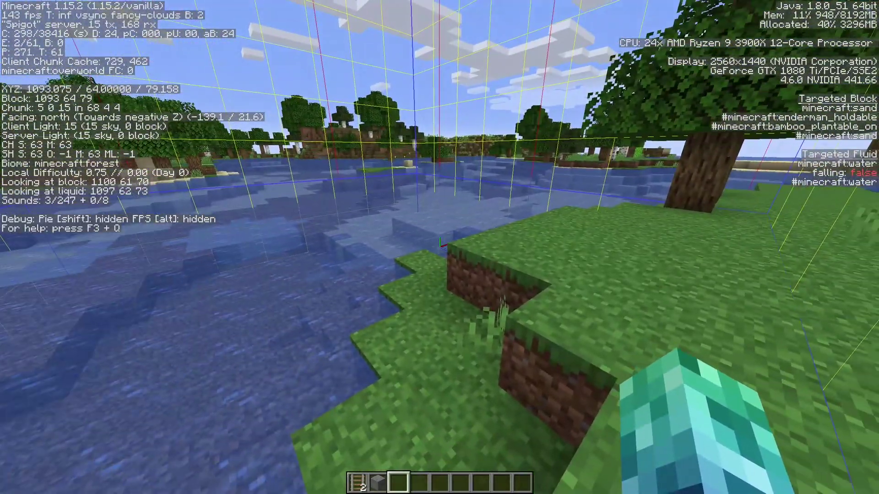
text(/kc)
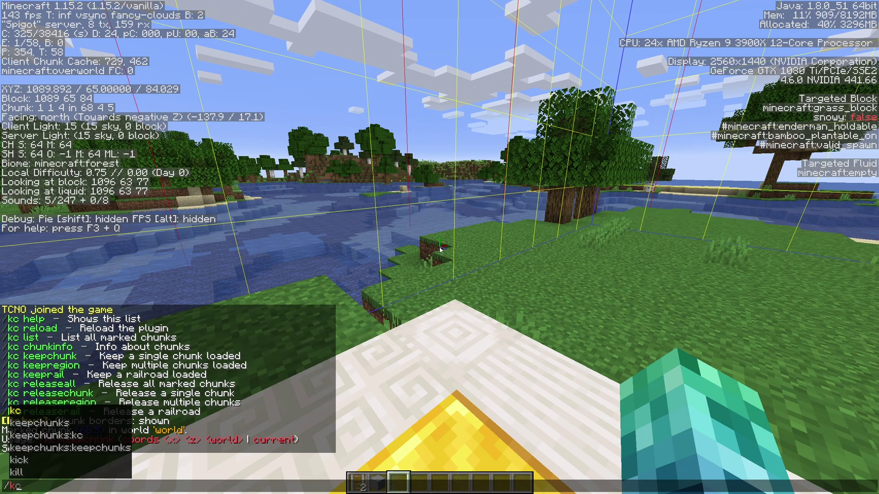
text( keepchunk coords )
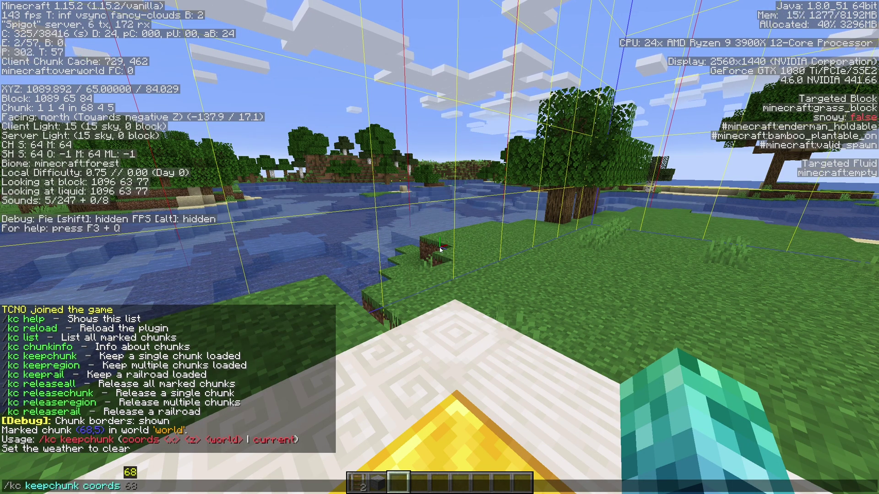
text(68 4)
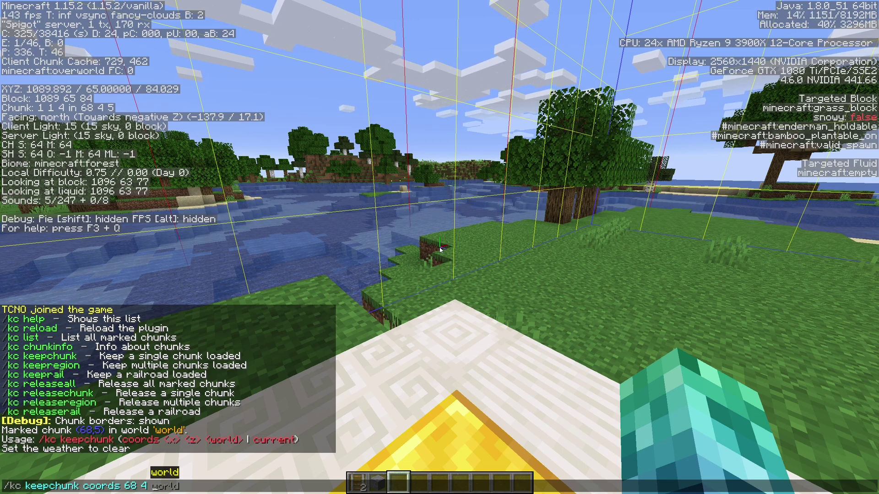
key(Tab)
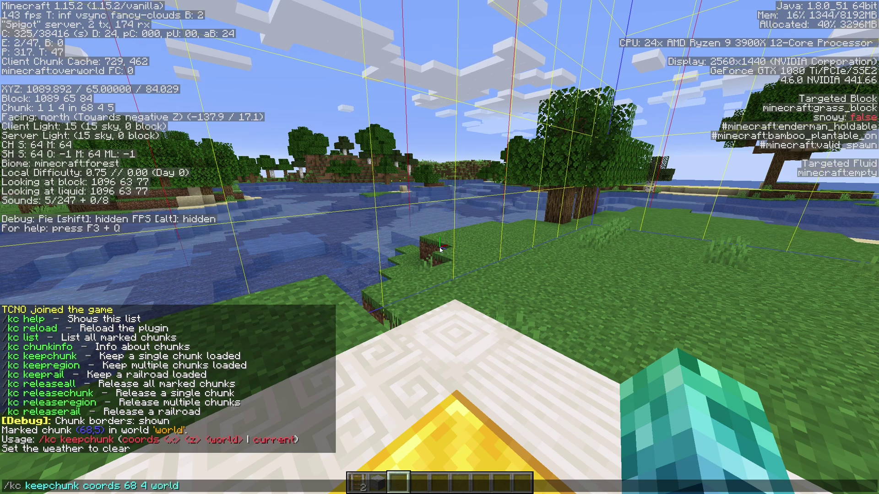
key(Return)
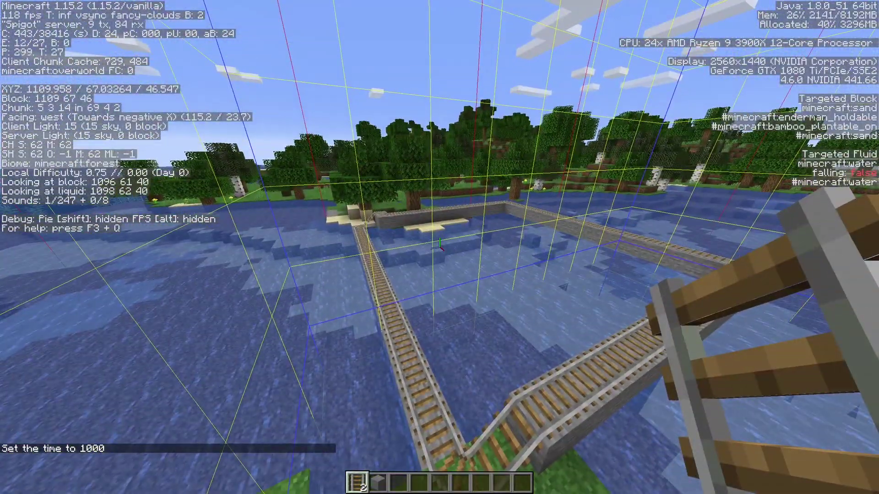
- Fly down onto the track and run keeprail, marking 16 chunks covering 67 rails
key(w)
key(shift)
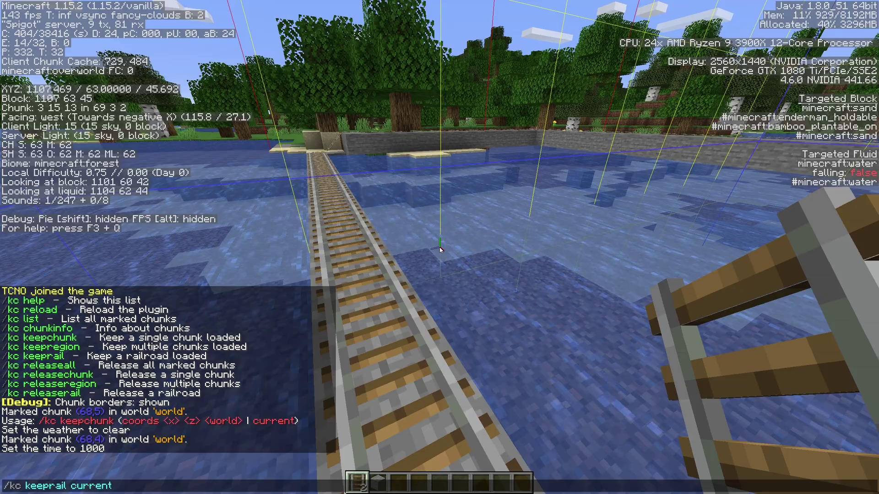
key(Return)
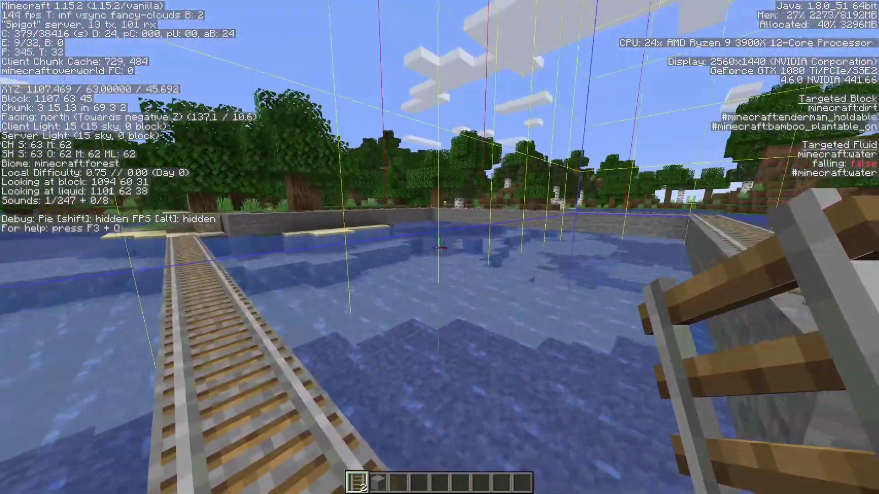
key(space)
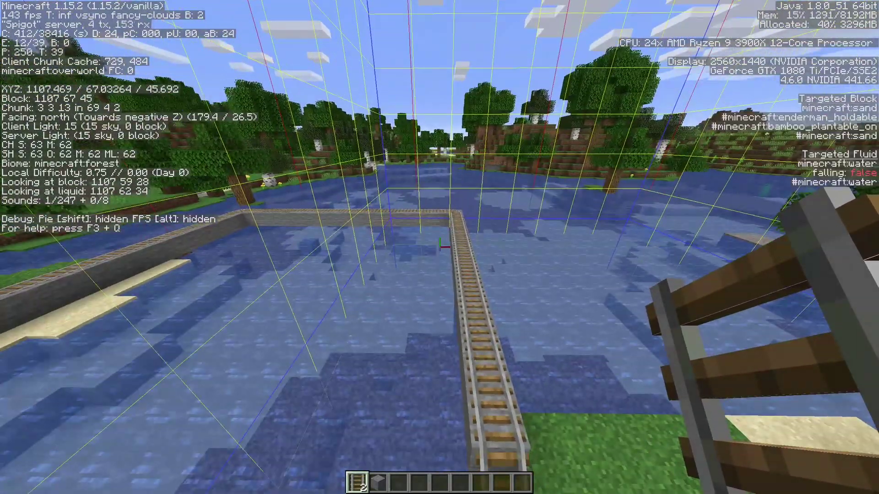
key(s)
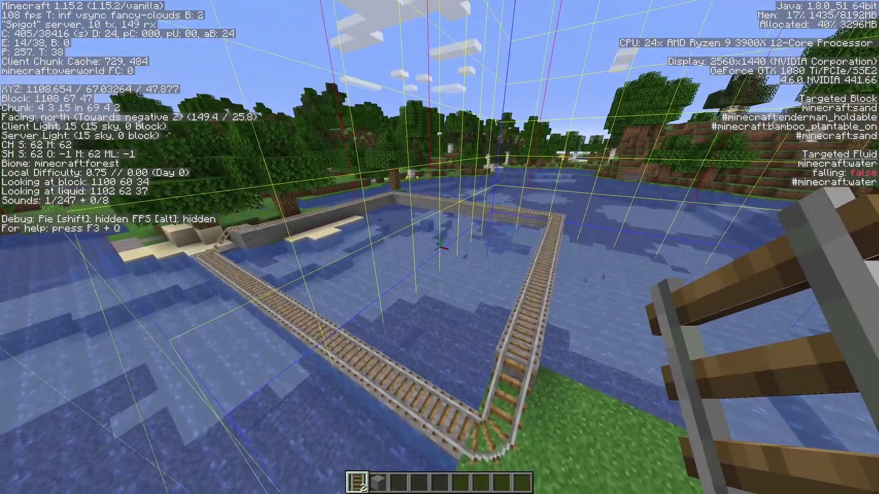
key(slash)
- List marked chunks, then release the current chunk (69,2) and chunk 70 0 in 'world'
text(kc)
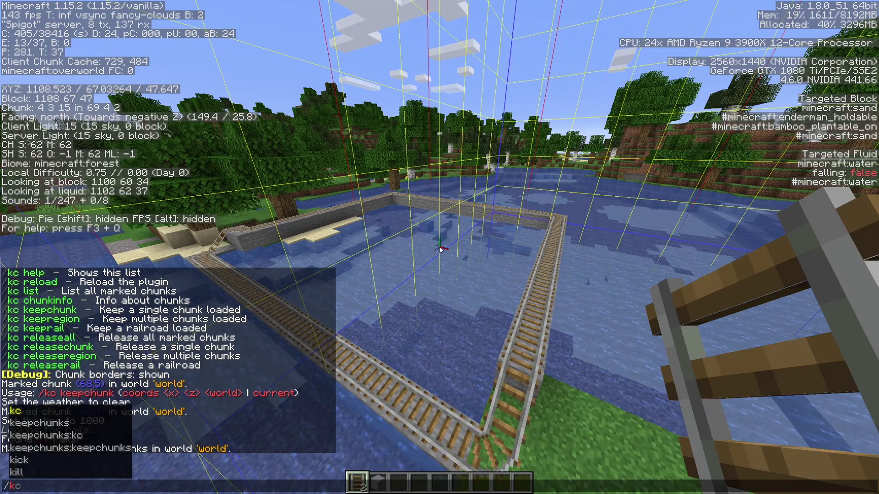
text( list)
key(Return)
text(t)
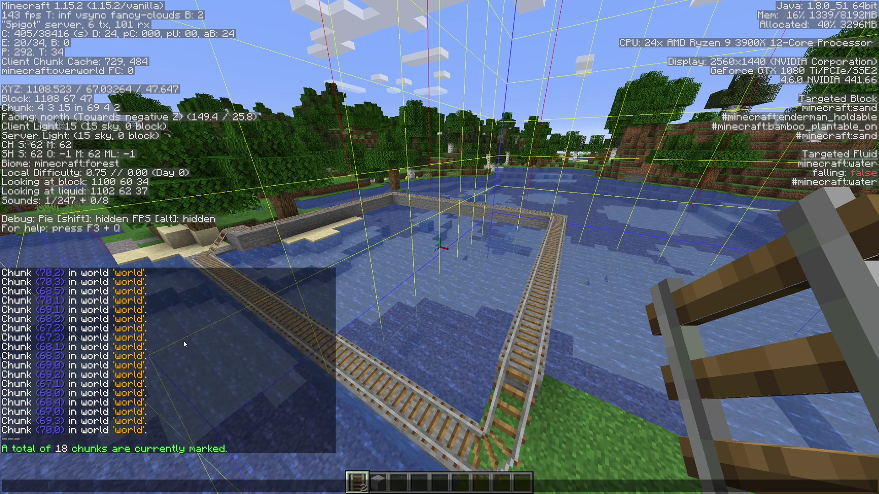
text(/)
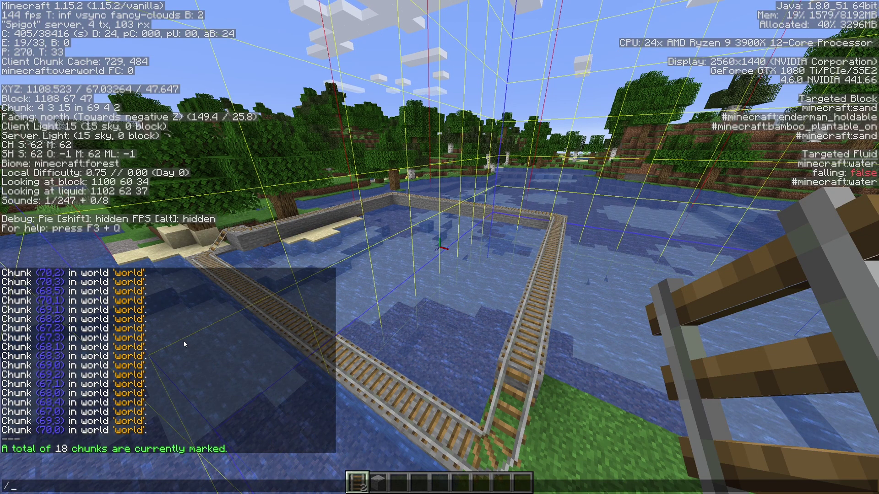
text(kc releasechunk current)
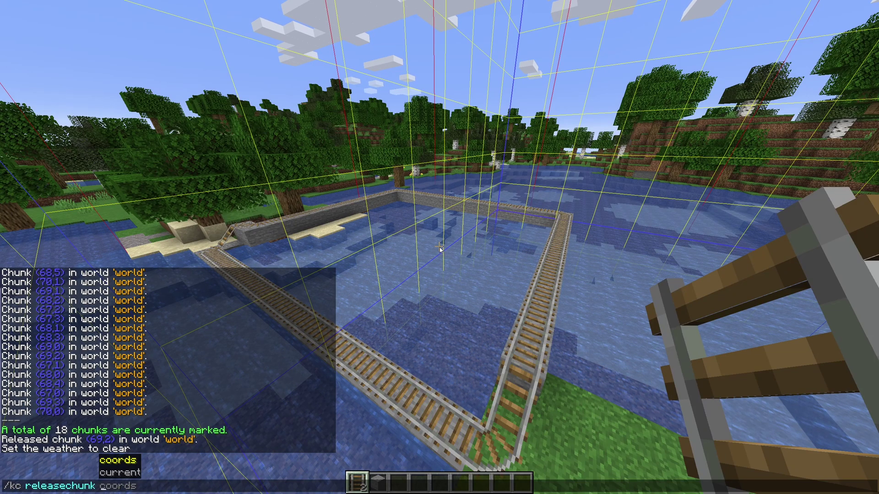
text(coords 70)
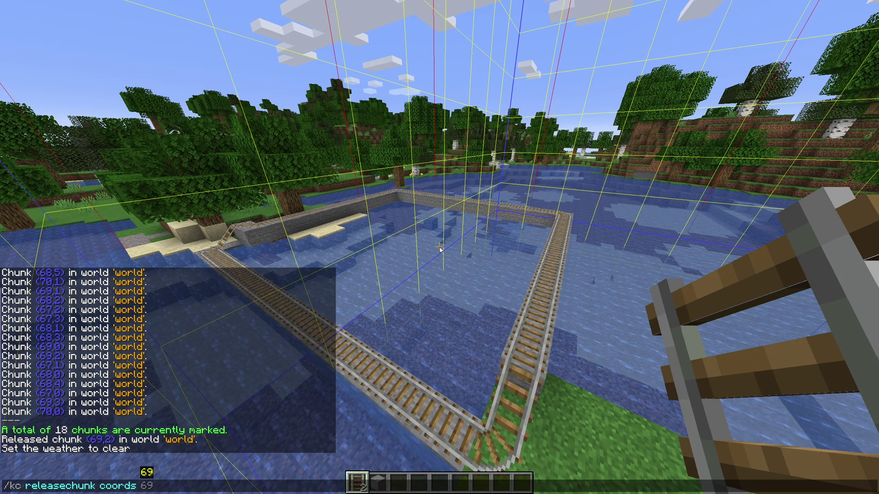
text( 0 world)
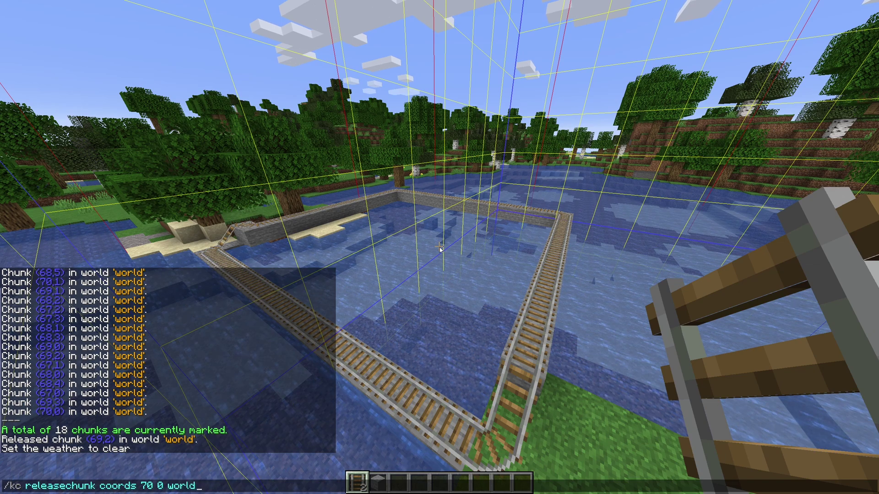
key(Return)
- List the 16 remaining marked chunks and try /kc releaseall, which is refused as console-only
text(/kc list)
key(Return)
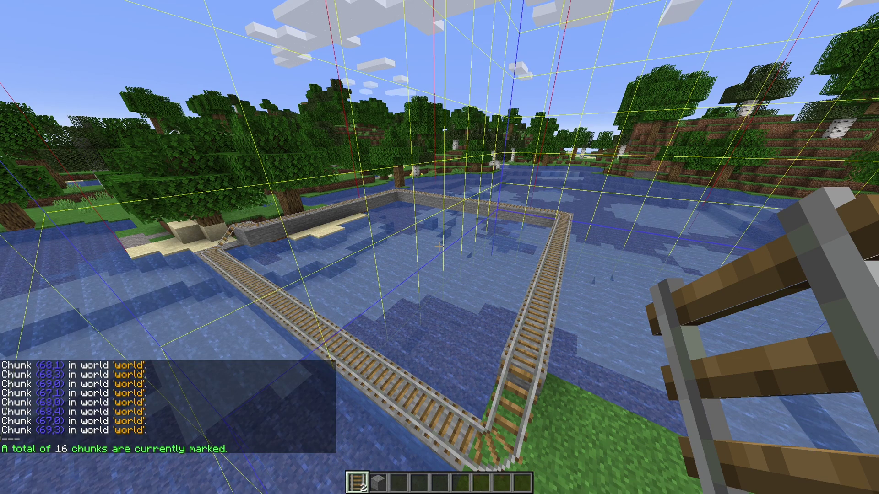
key(t)
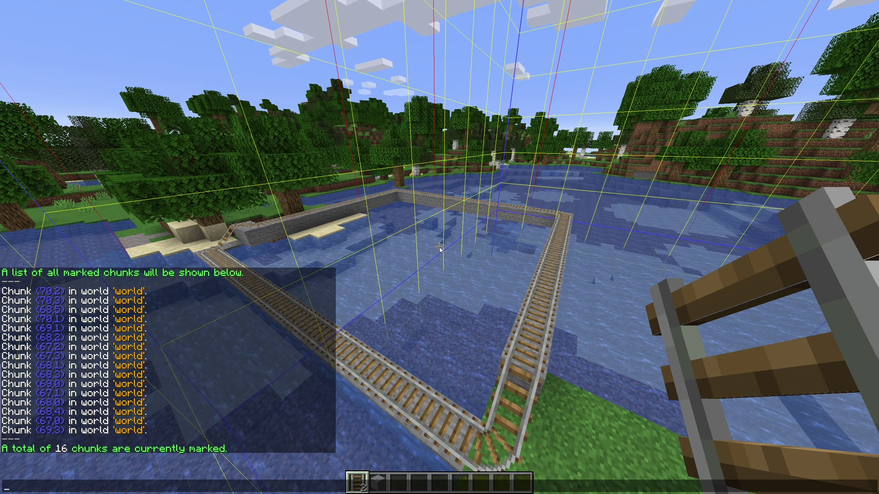
text(/kc release)
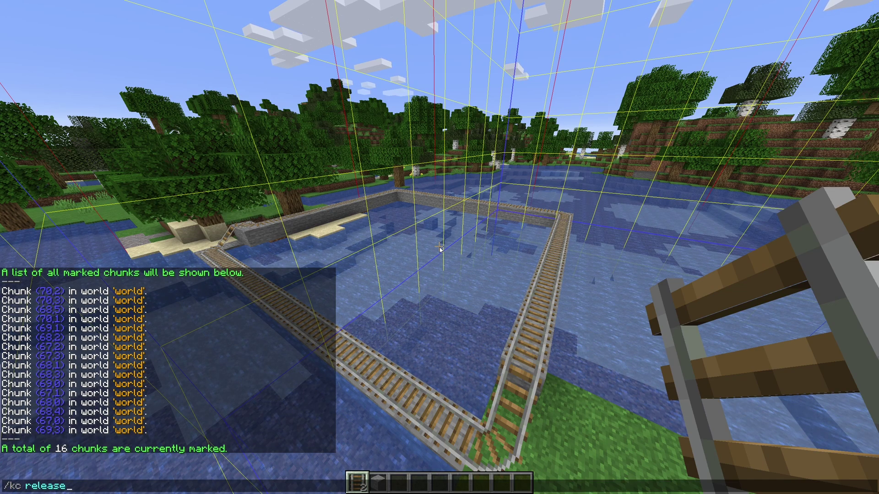
text(all)
key(Return)
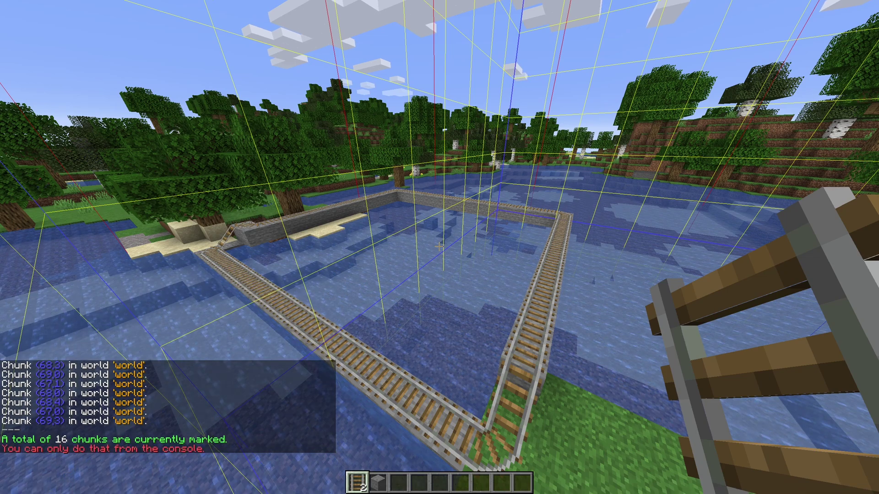
key(t)
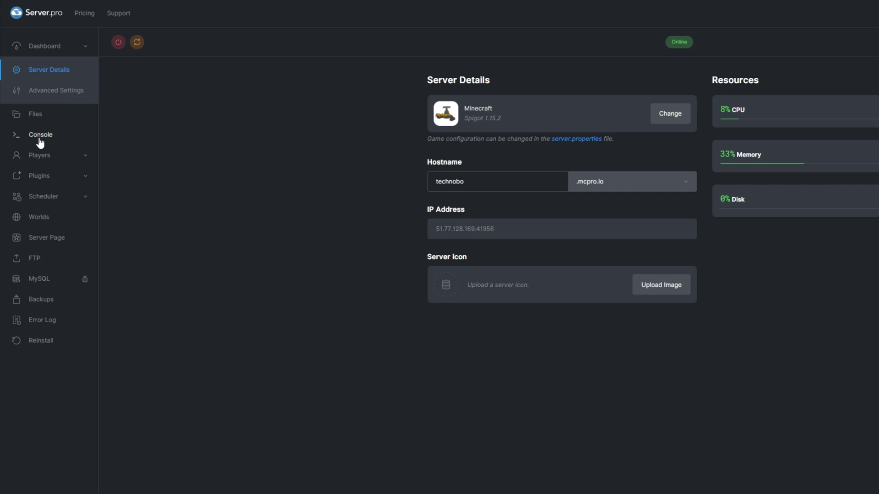
- Run 'kc releaseall' from the server console and confirm all 16 chunks were released
click(39, 140)
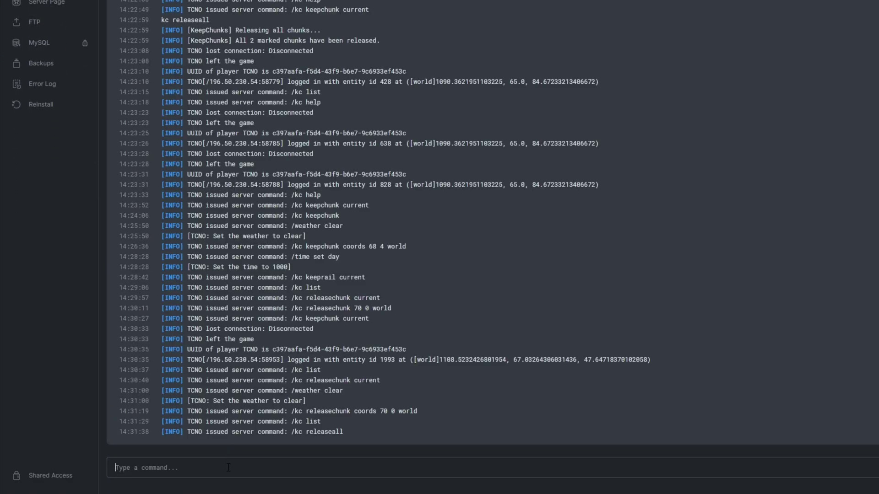
text(kc releaseall)
key(Return)
drag(235, 431, 390, 437)
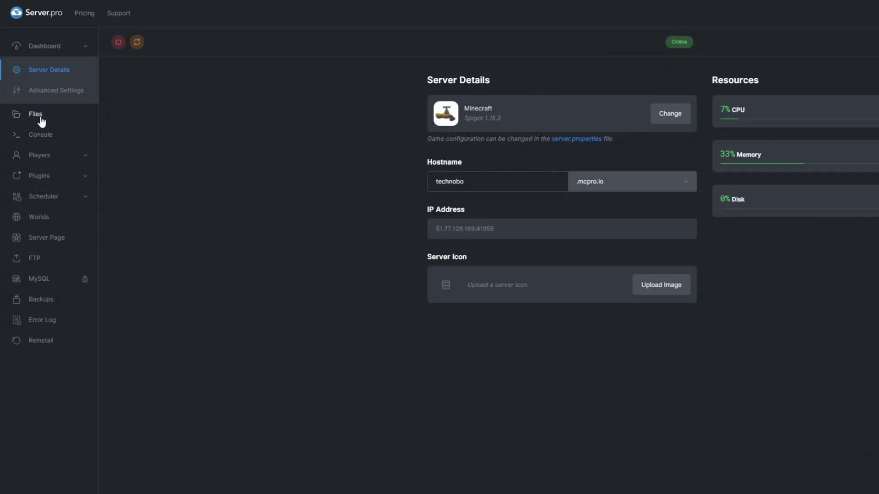
- Open plugins > KeepChunks > config.yml in the server's file editor
click(36, 118)
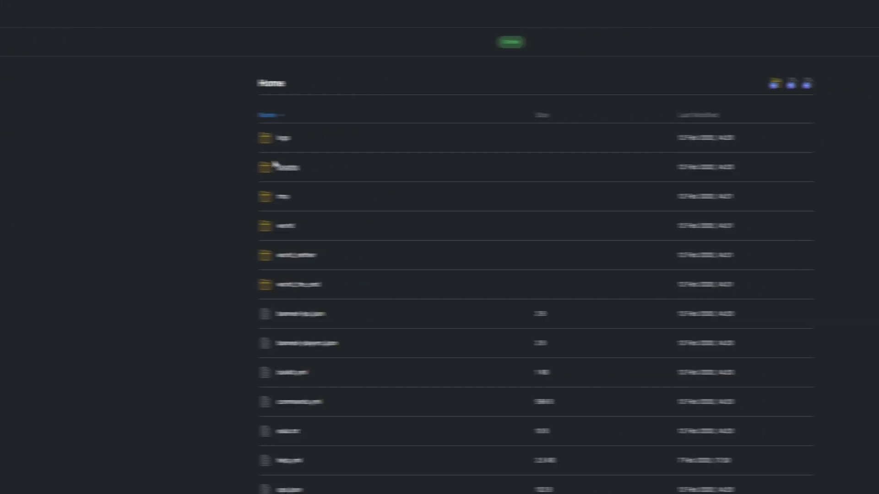
click(453, 167)
click(238, 168)
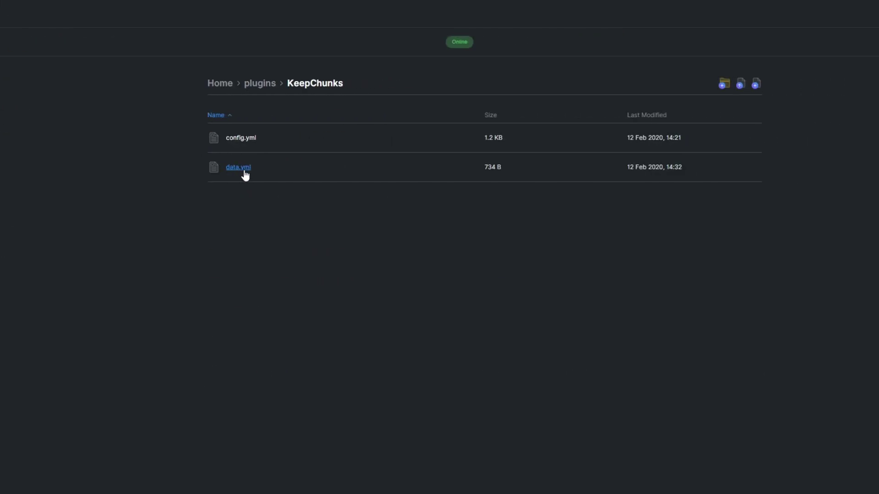
click(243, 145)
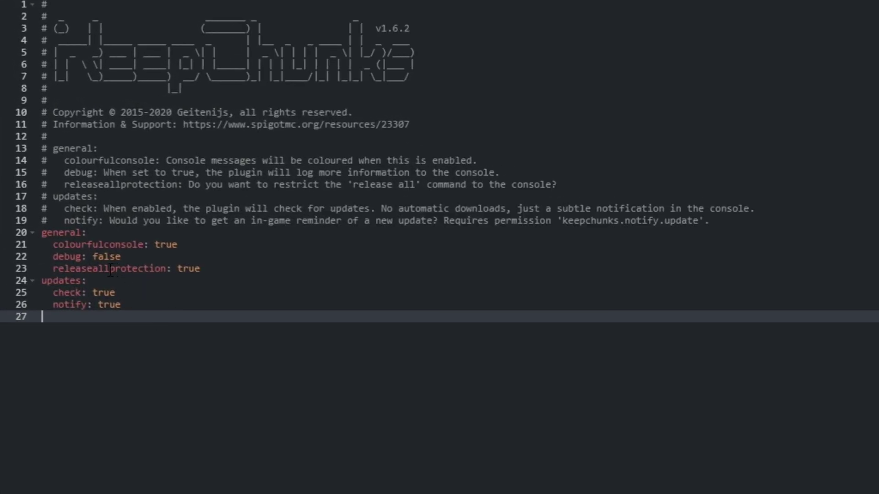
- Change releaseallprotection from true to false, then revert it back to true
double_click(111, 269)
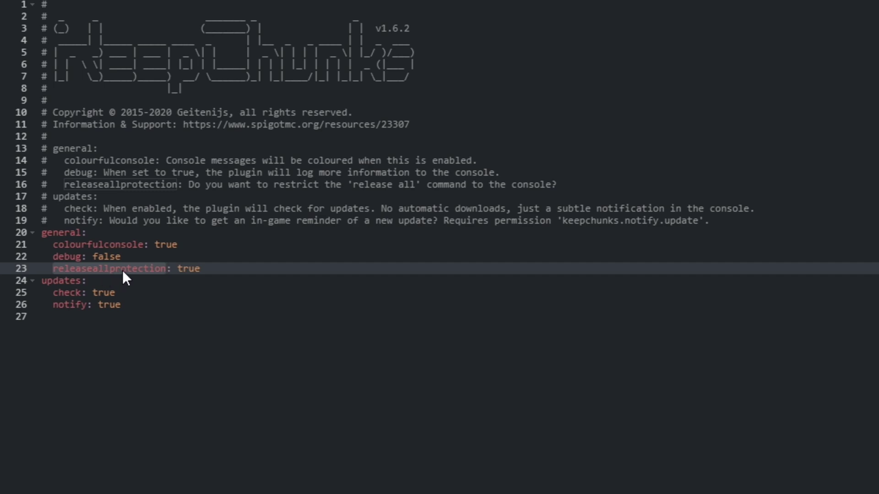
click(196, 277)
double_click(194, 269)
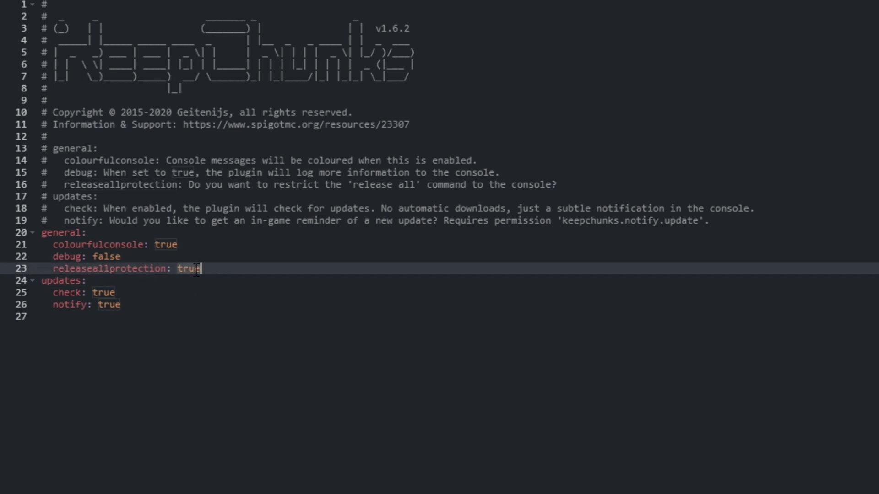
text(false)
key(ctrl+BackSpace)
text(true)
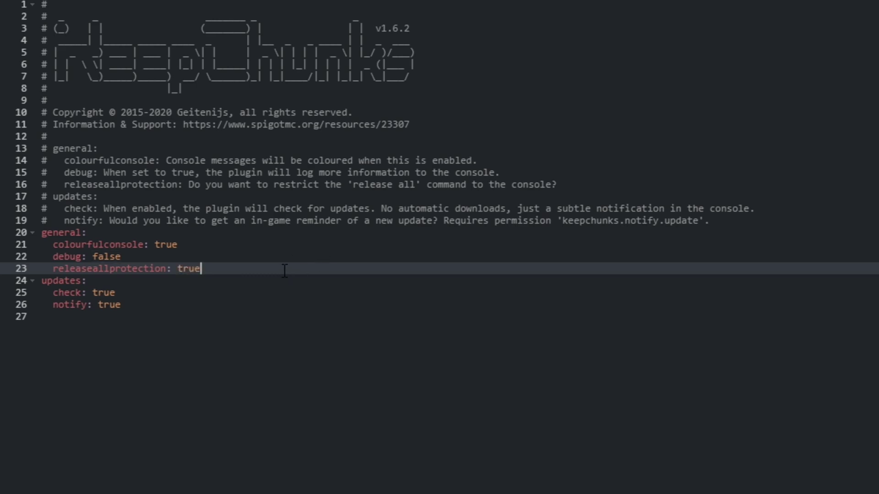